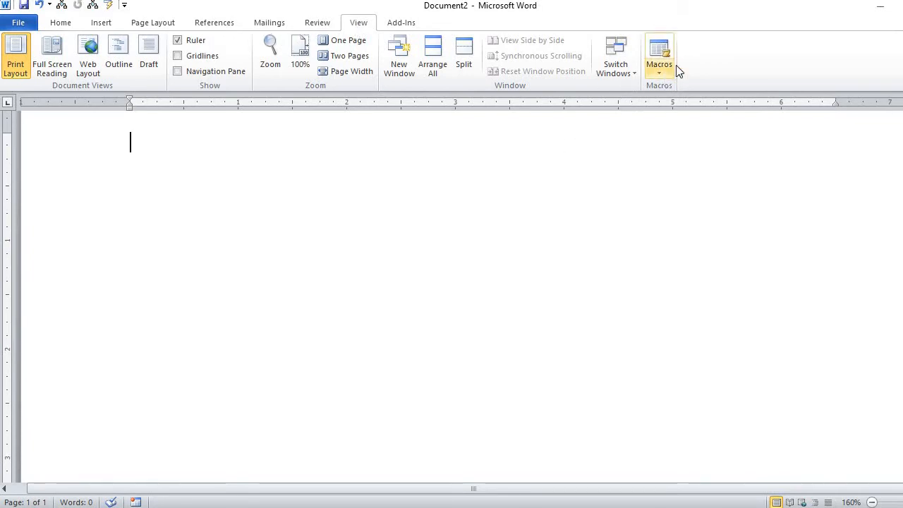
- Start recording a new macro named QandA assigned to the keyboard, replacing the existing macro of that name
left_click(657, 71)
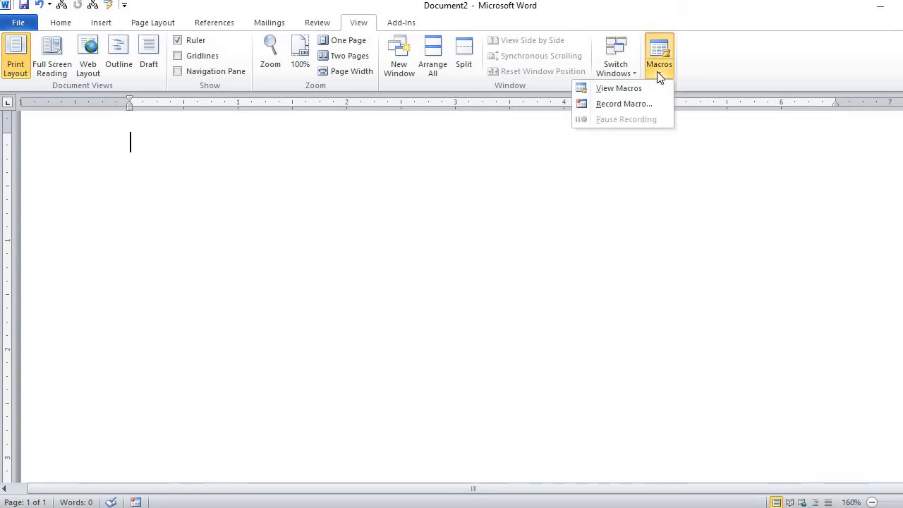
left_click(624, 106)
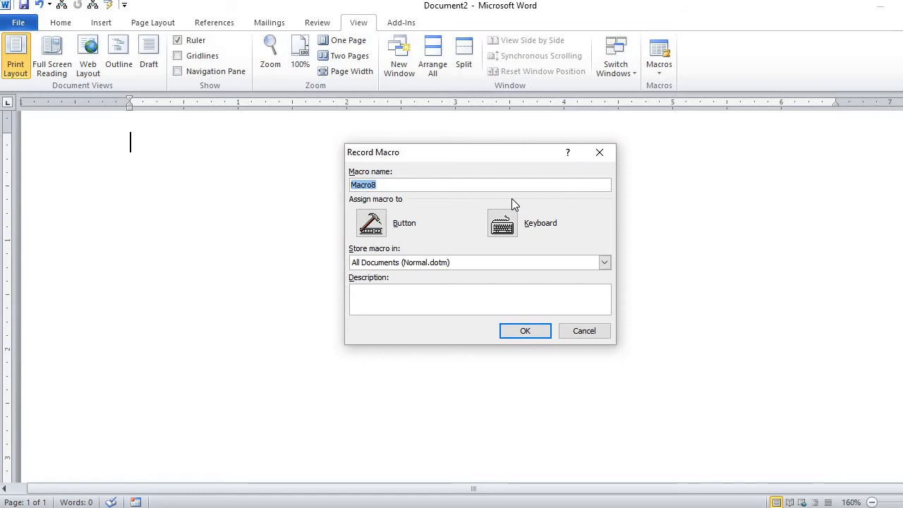
type("QanA")
key("BackSpace")
type("dA")
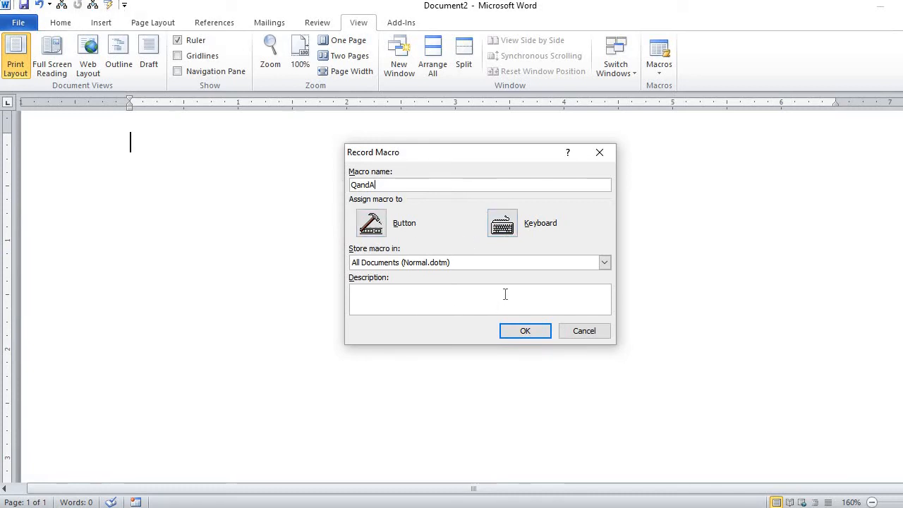
left_click(508, 230)
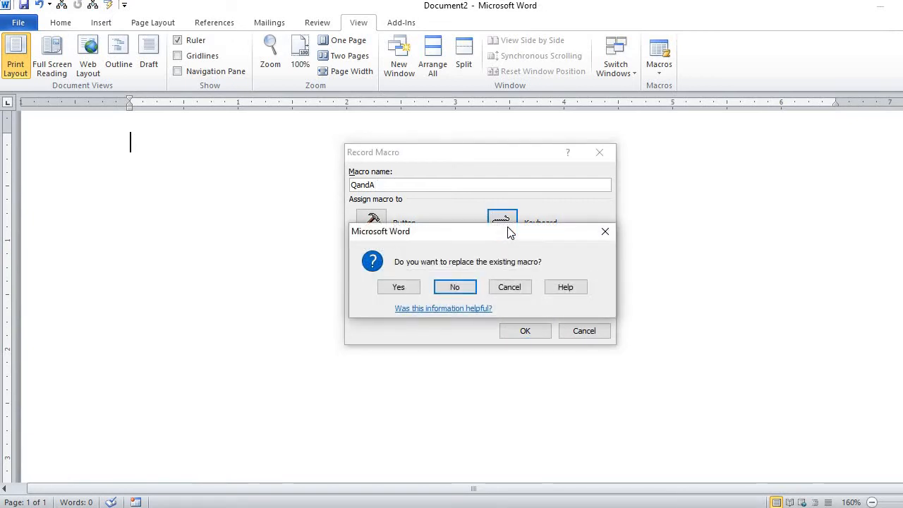
left_click(407, 290)
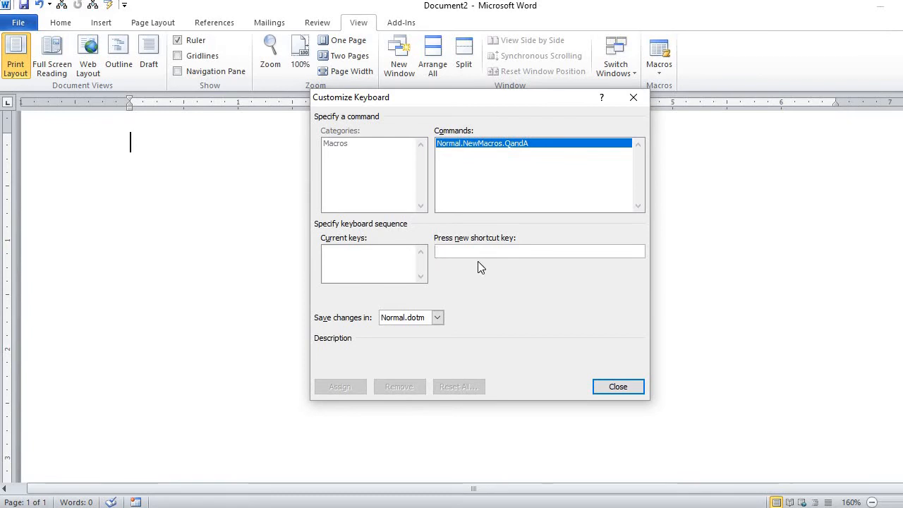
- Assign the shortcut keys Ctrl+5 and Ctrl+6 to the QandA macro and close the keyboard dialog
key("ctrl+5")
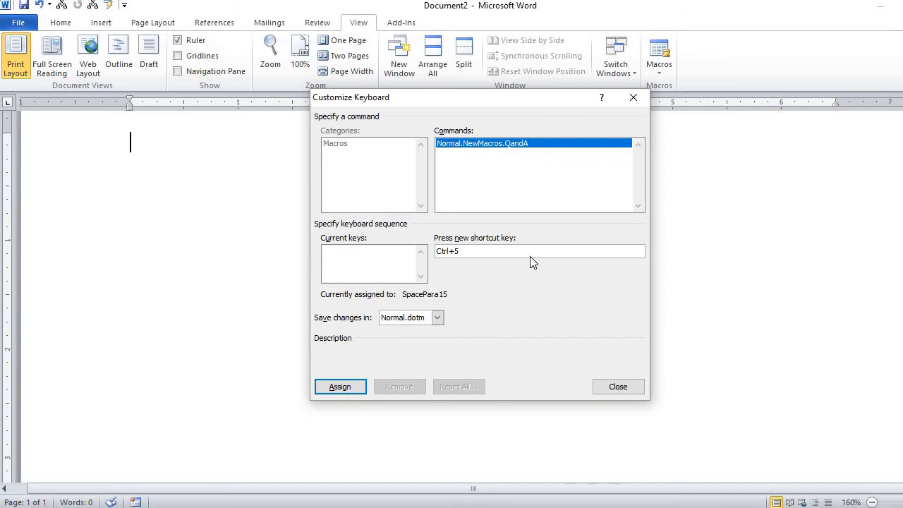
left_click(350, 387)
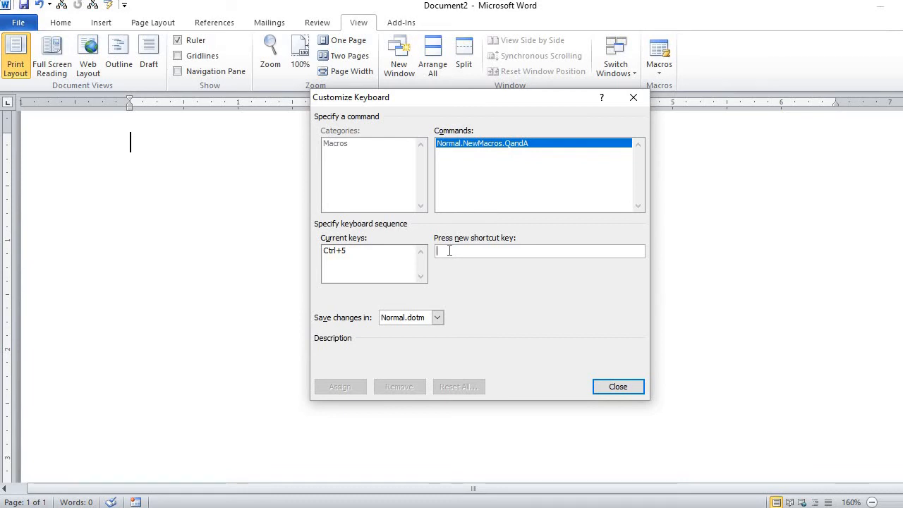
key("ctrl+6")
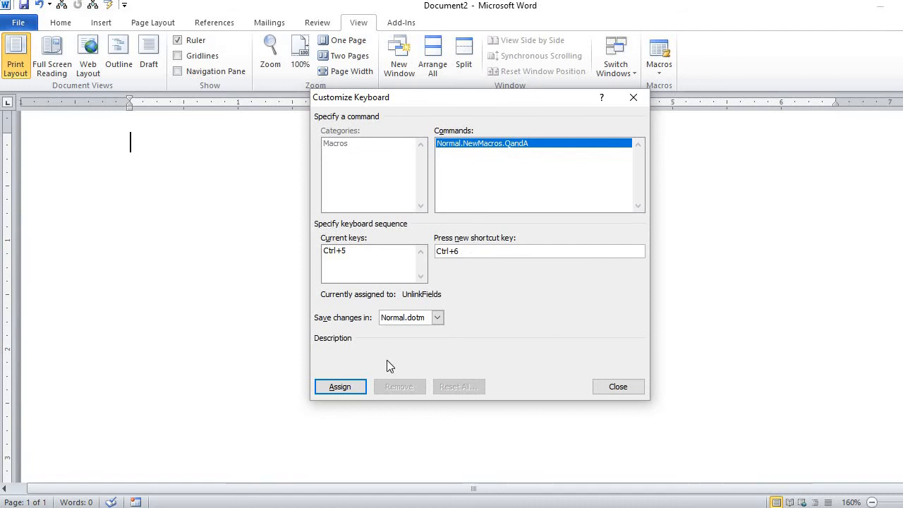
left_click(359, 391)
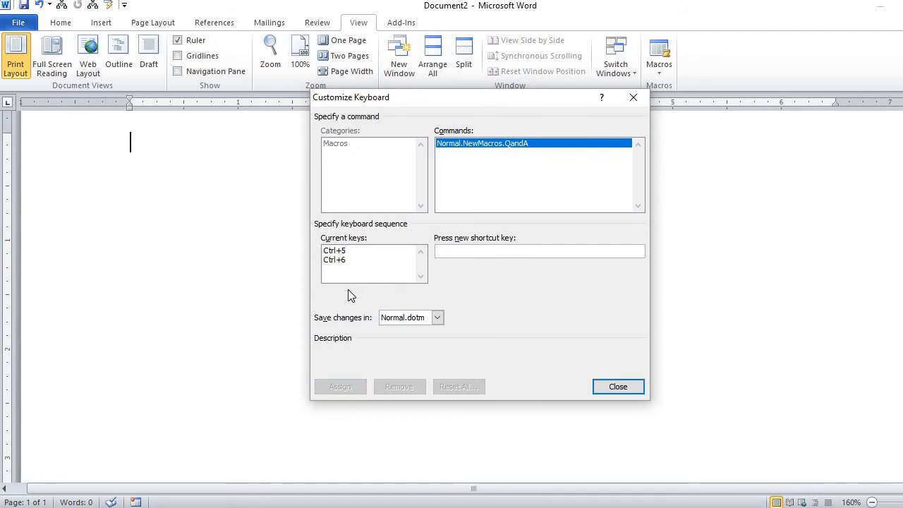
left_click(618, 386)
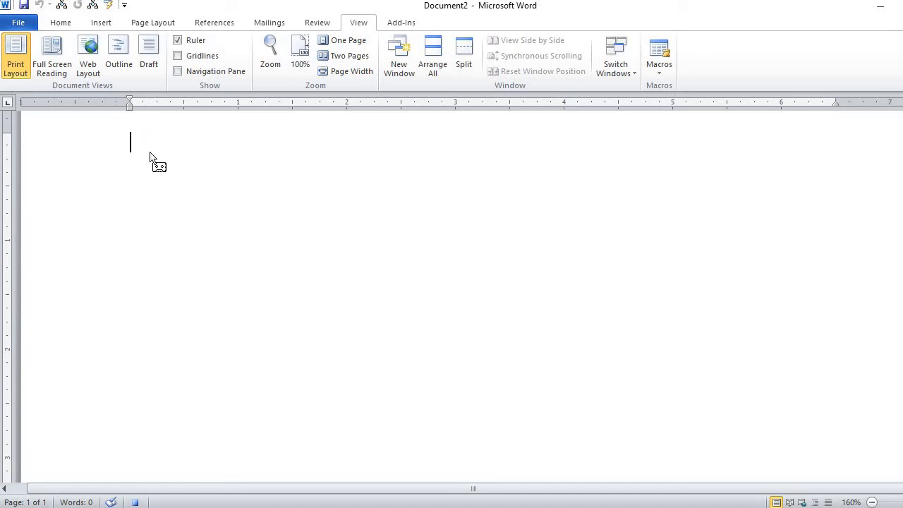
- Type a first Q: label and an A: label two lines below, each followed by a tab
type("Q:")
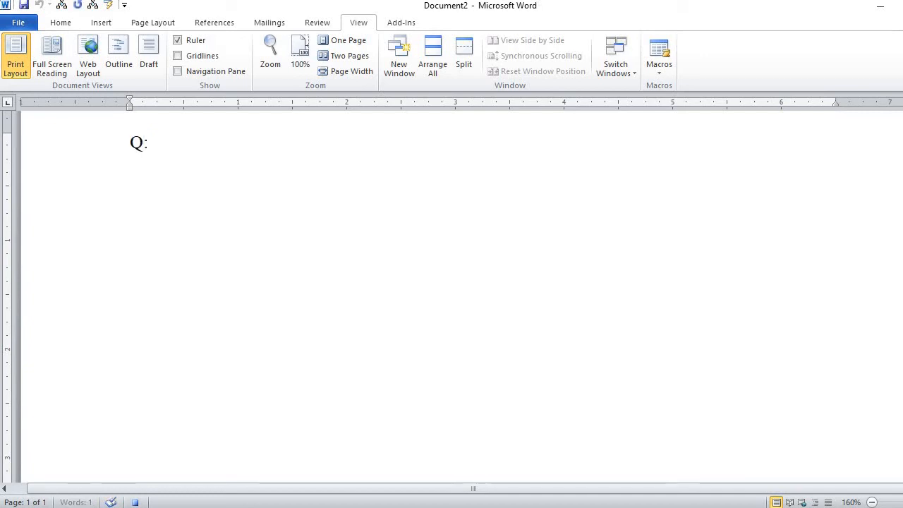
key("Tab")
key("Return")
key("Return")
type("A:")
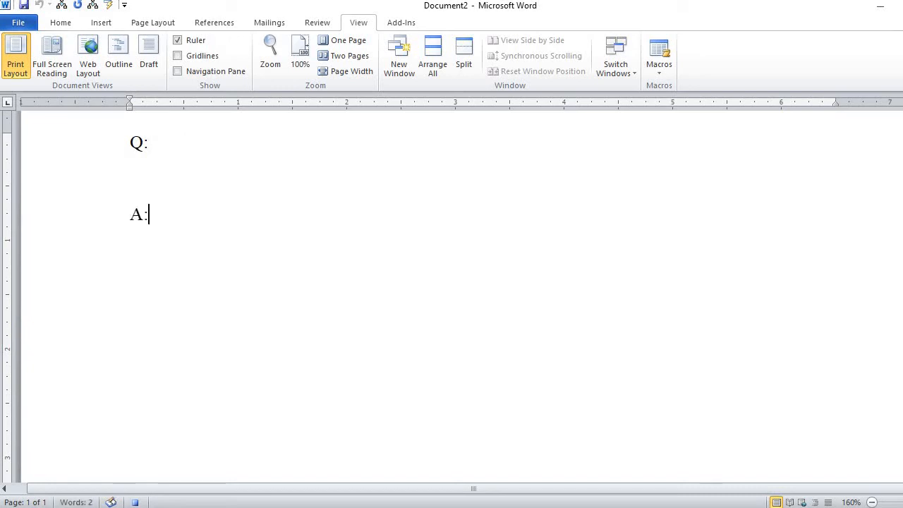
key("Tab")
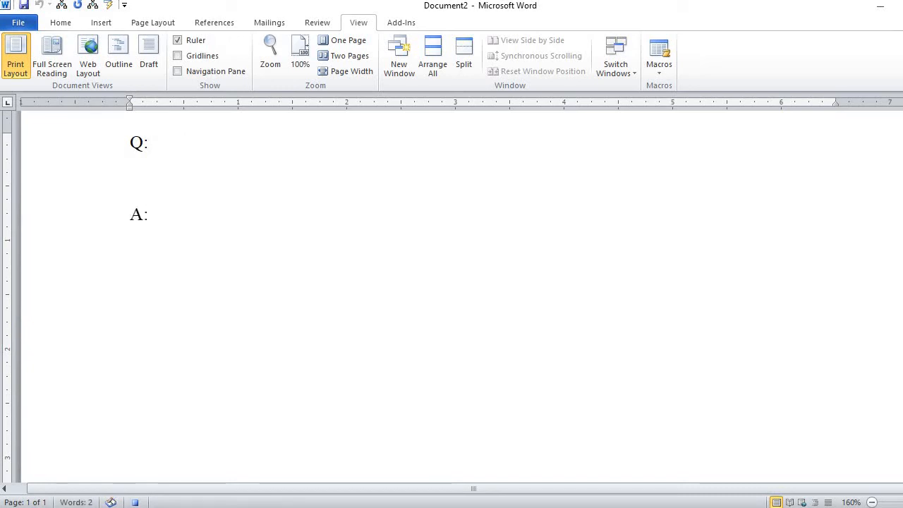
- Add a second Q: and A: pair on new lines, each label followed by a tab
key("Return")
key("Return")
type("Q:")
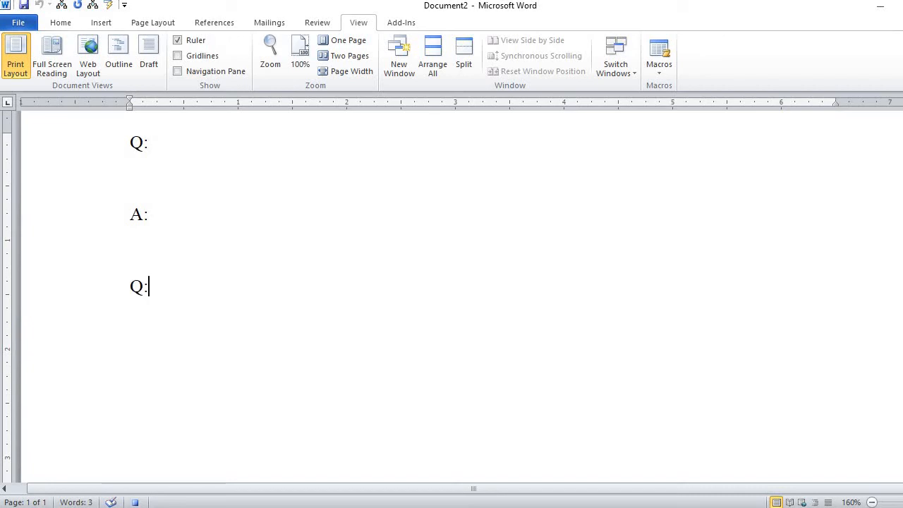
key("Return")
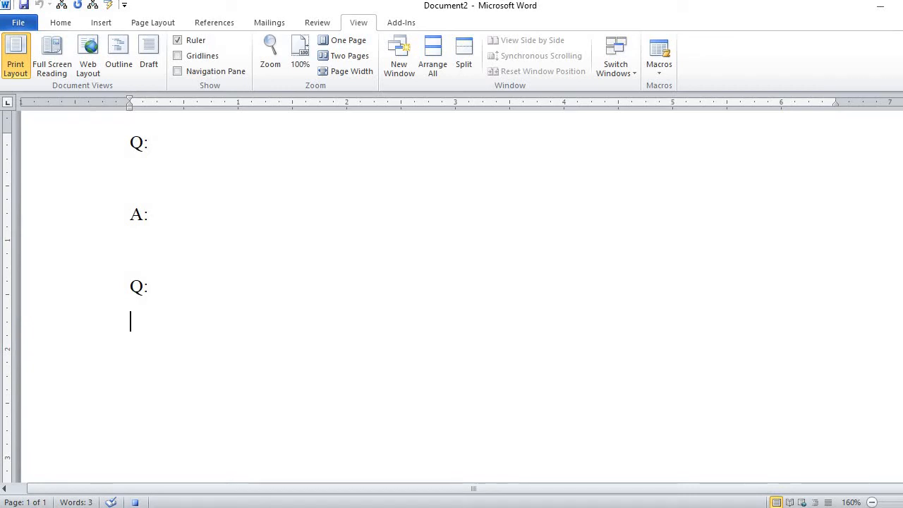
key("BackSpace")
key("Tab")
key("Return")
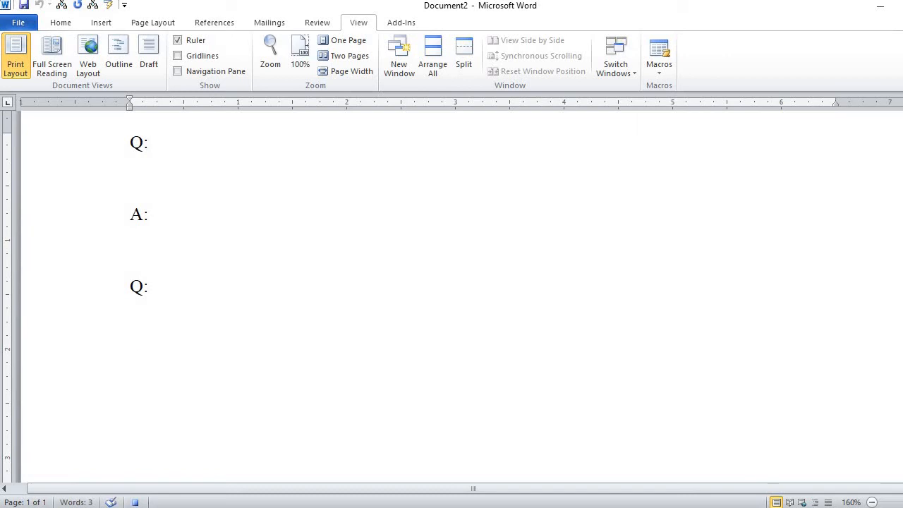
type("A:")
key("Tab")
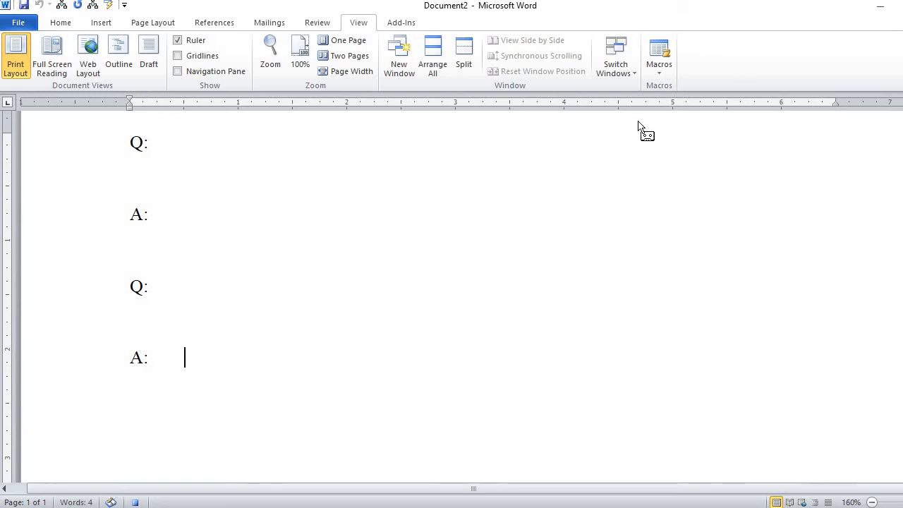
- Stop the macro recording
left_click(661, 72)
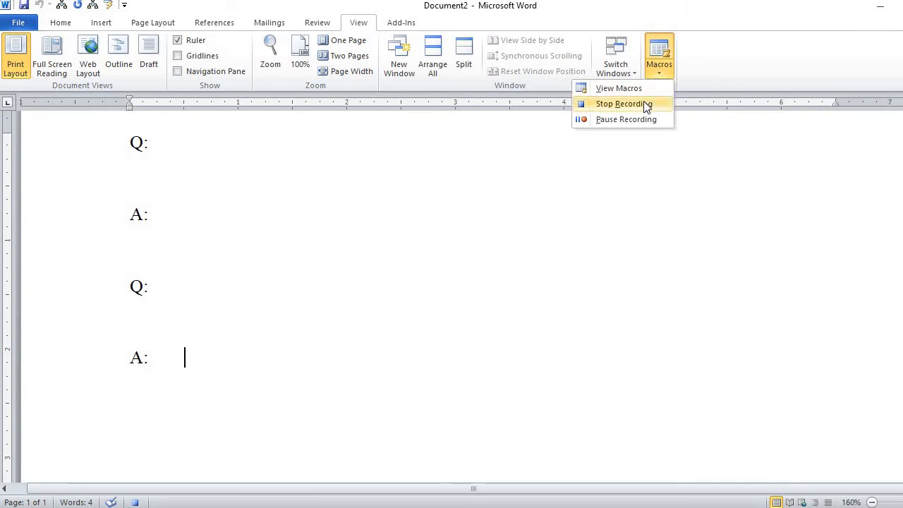
left_click(621, 104)
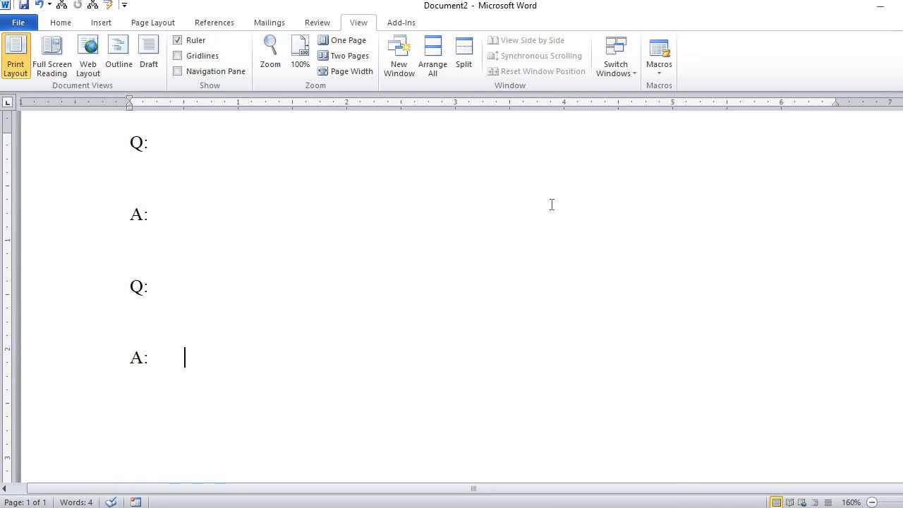
- Paste the Q and A block twice more on new lines below
key("Return")
type("Q: A: Q: A:")
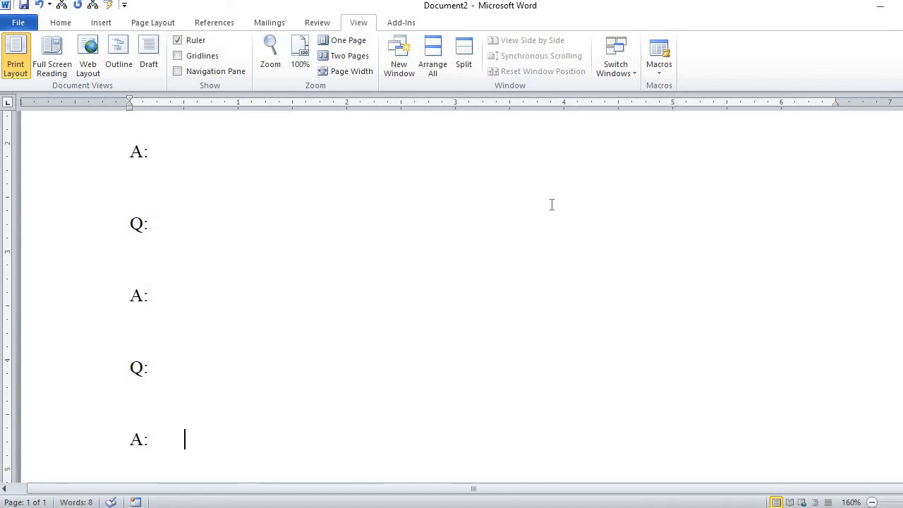
key("Return")
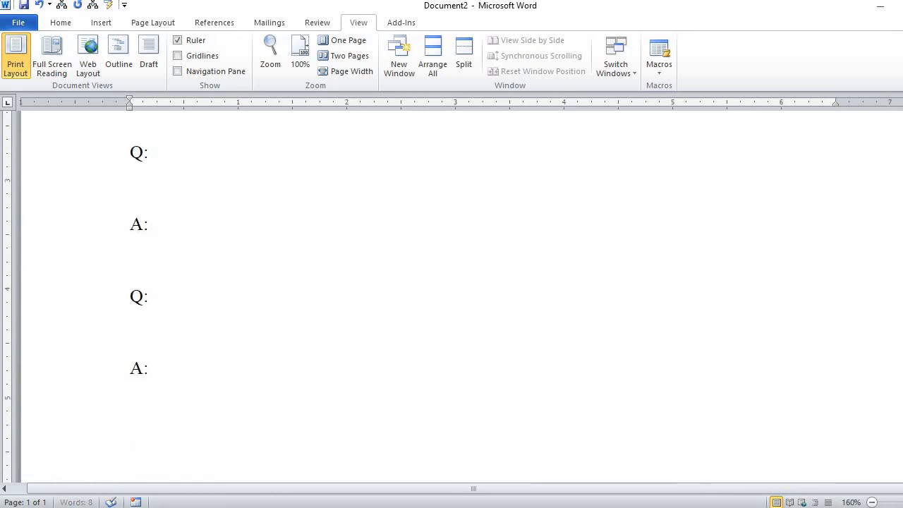
type("Q: A: Q: A:")
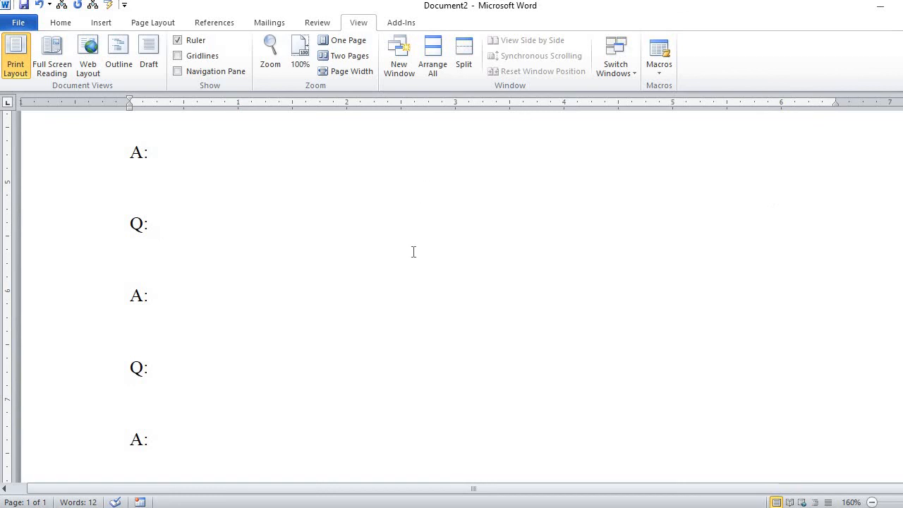
- Type the sample text asdflkjarg. after the first Q: label
scroll(412, 248, "up", 3)
scroll(412, 247, "up", 3)
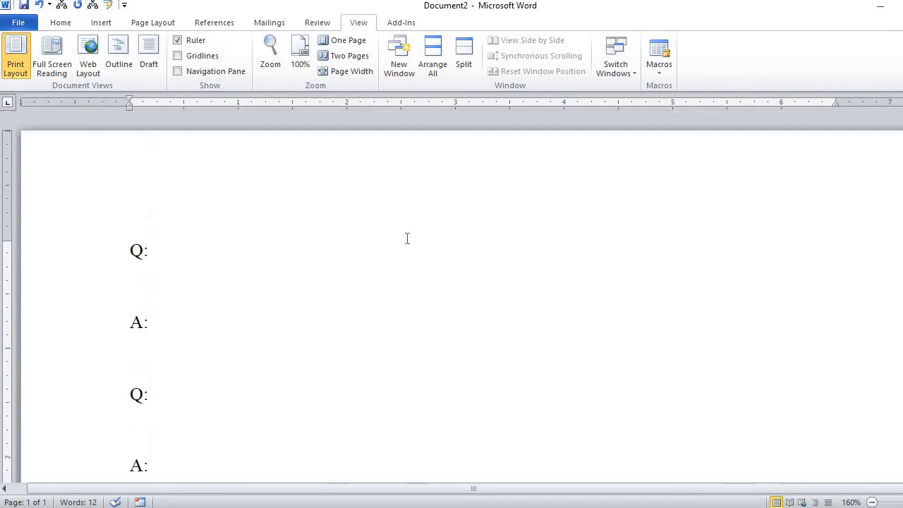
left_click(337, 246)
type("asdflkjarg")
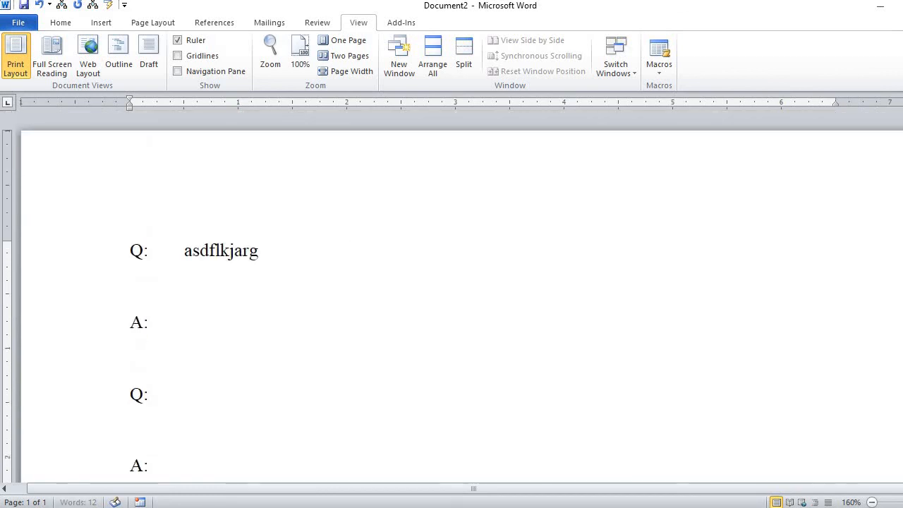
type(".")
left_click(185, 322)
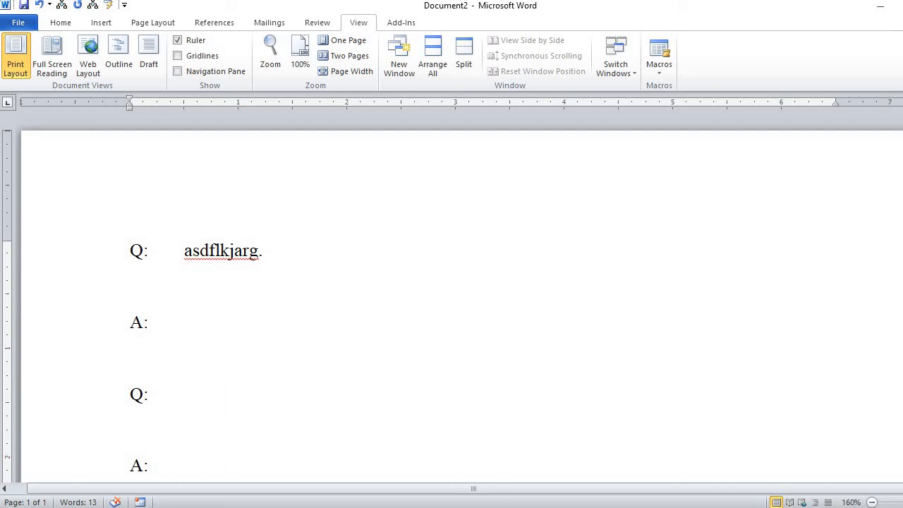
key("Up")
key("Up")
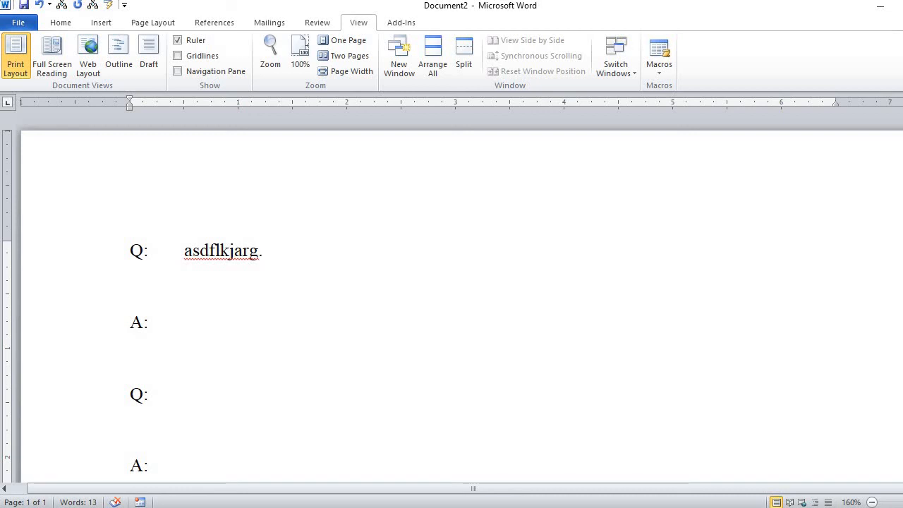
key("Down")
key("Down")
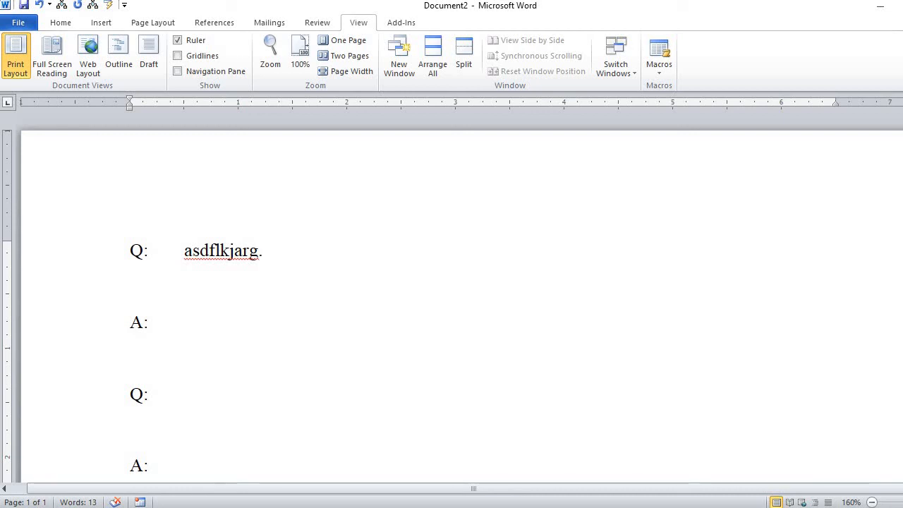